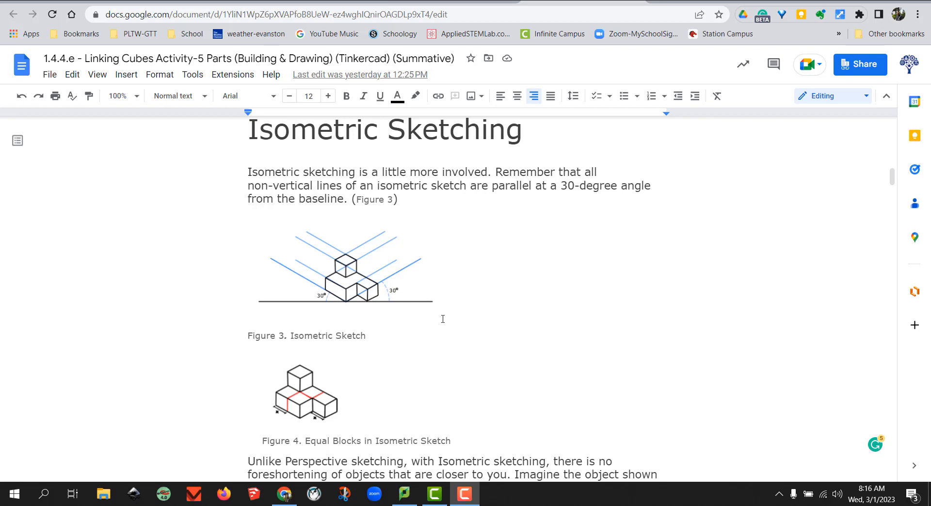
Switch to the NCTM Isometric Drawing Tool page by way of the orthographic projections presentation, and activate line drawing
left_click(456, 2)
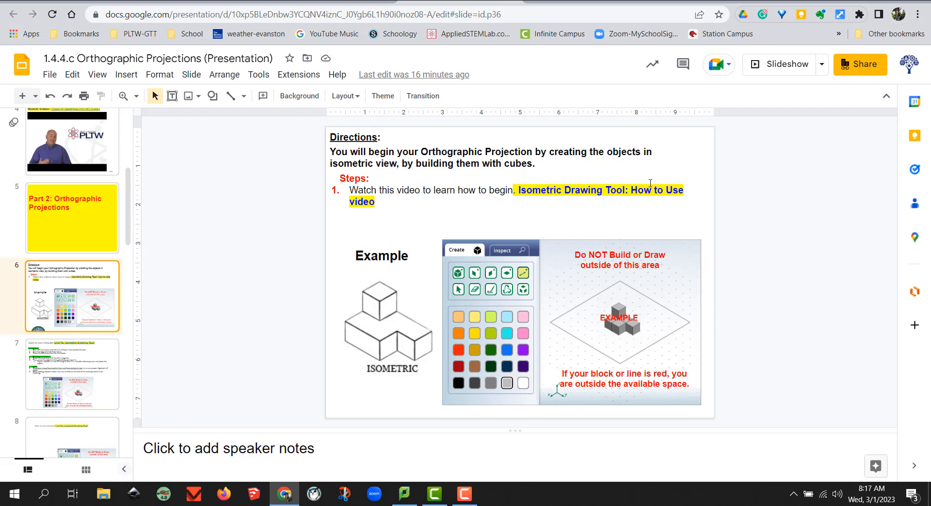
left_click(690, 2)
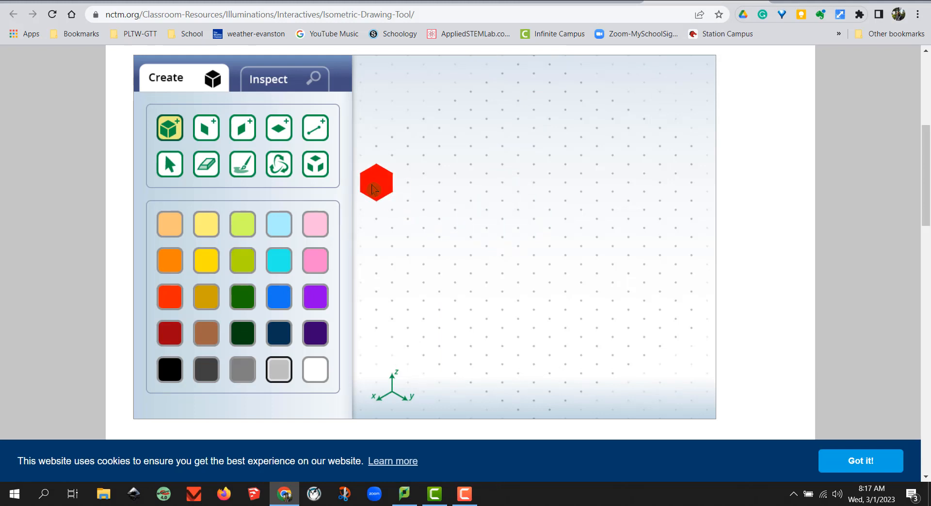
left_click(315, 129)
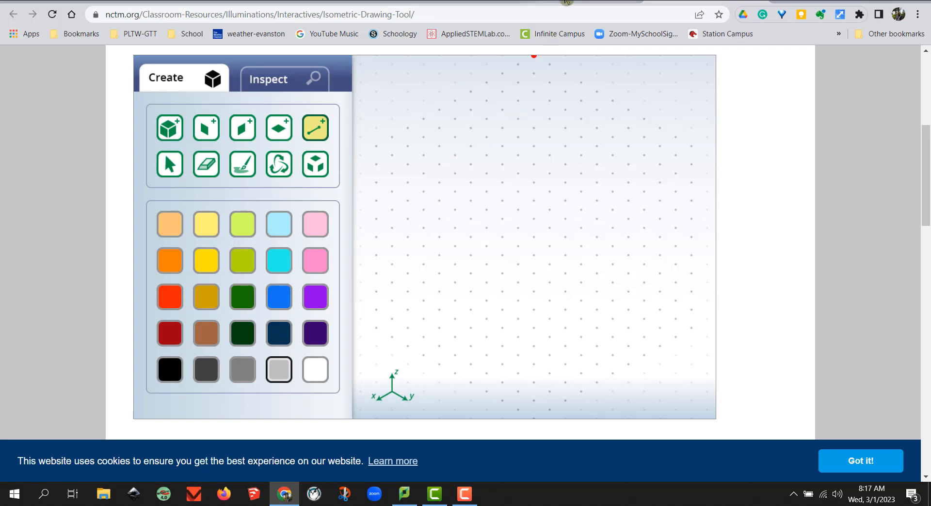
Consult Figure 4 in the document and draw the upper cube's edges on the isometric dot grid, one dot spacing per edge
left_click(565, 2)
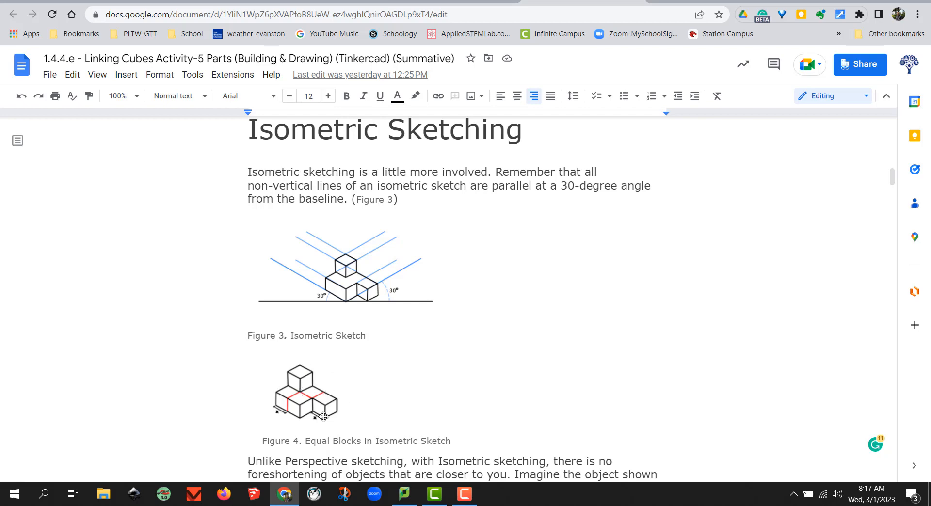
left_click(679, 3)
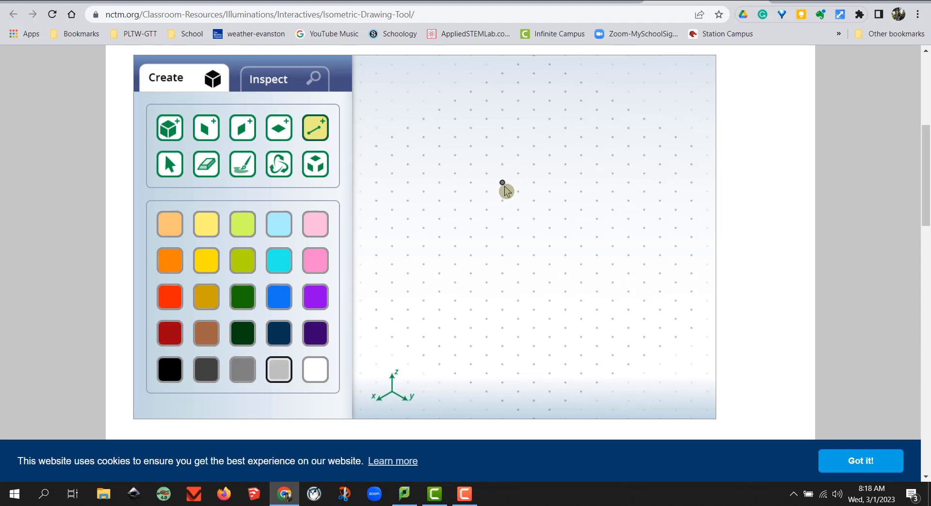
left_click_drag(506, 190, 495, 196)
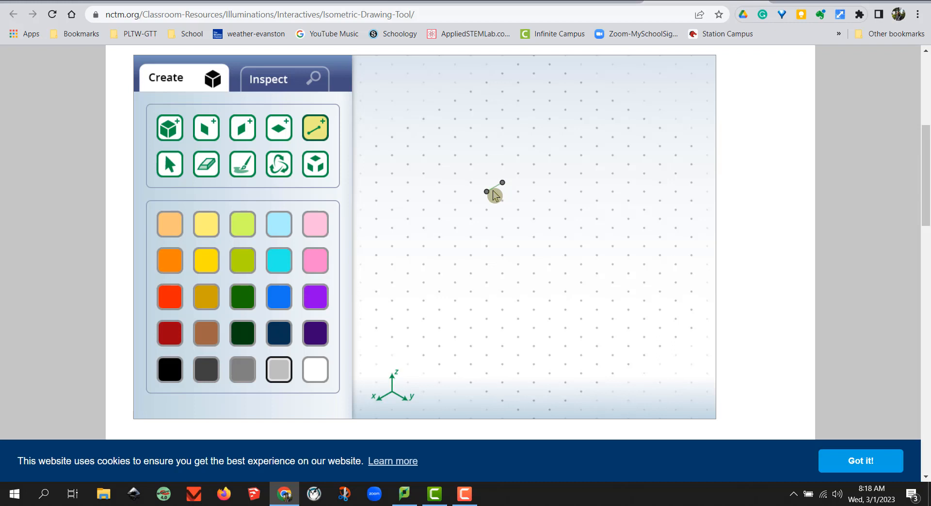
mouse_move(495, 195)
left_mouse_down()
mouse_move(506, 188)
mouse_move(495, 194)
mouse_move(503, 207)
mouse_move(519, 198)
mouse_move(514, 191)
mouse_move(513, 202)
mouse_move(492, 210)
mouse_move(505, 207)
mouse_move(506, 225)
mouse_move(545, 185)
mouse_move(509, 225)
left_mouse_up()
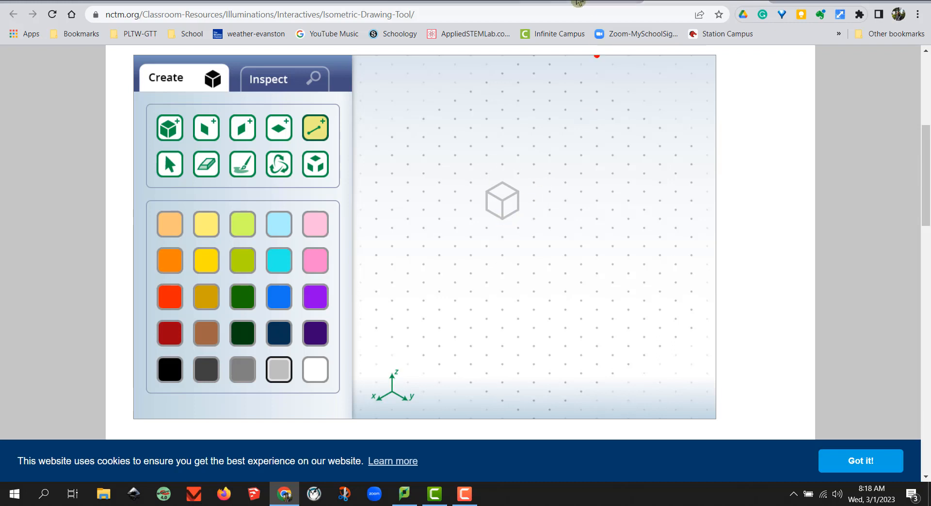
Recheck Figure 4 and draw the L-shaped top outline of the lower blocks around the cube, with two-unit outer edges
left_click(582, 4)
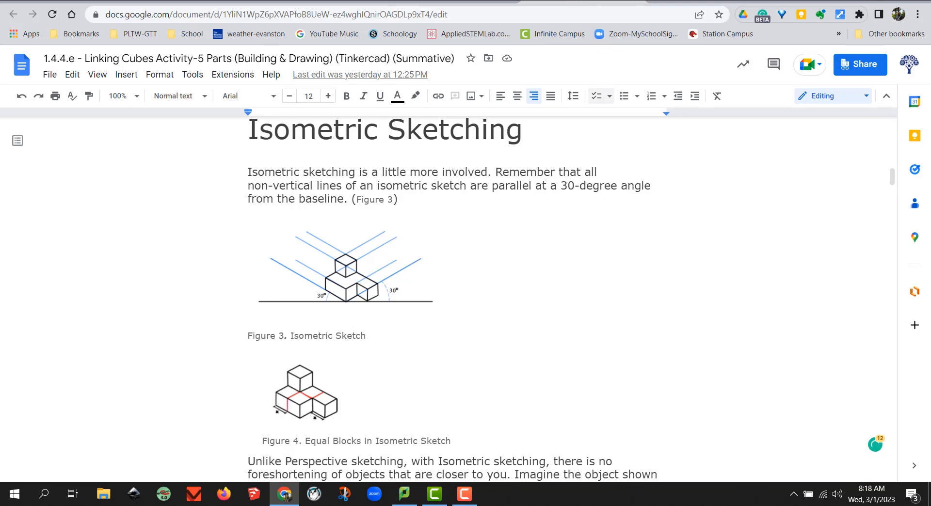
left_click(688, 4)
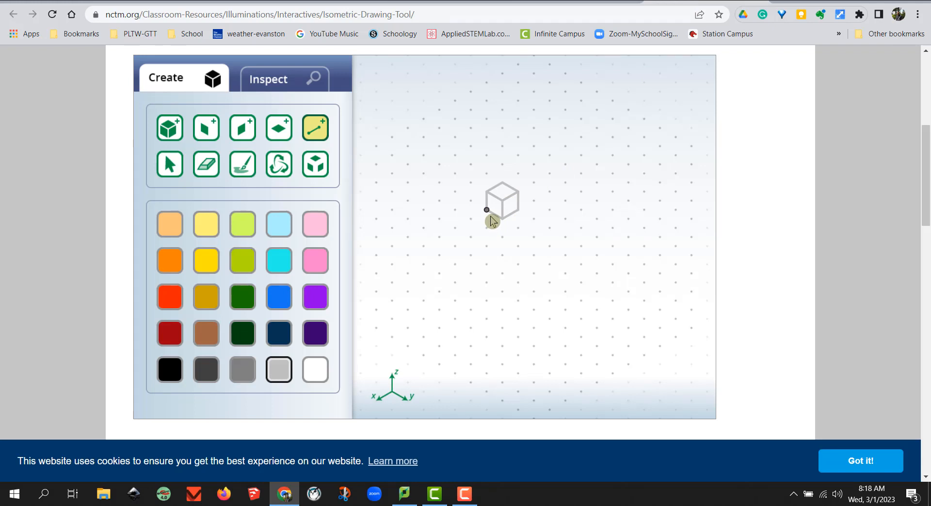
mouse_move(487, 211)
left_mouse_down()
mouse_move(480, 224)
mouse_move(514, 251)
mouse_move(494, 235)
mouse_move(536, 244)
mouse_move(551, 234)
mouse_move(520, 213)
left_mouse_up()
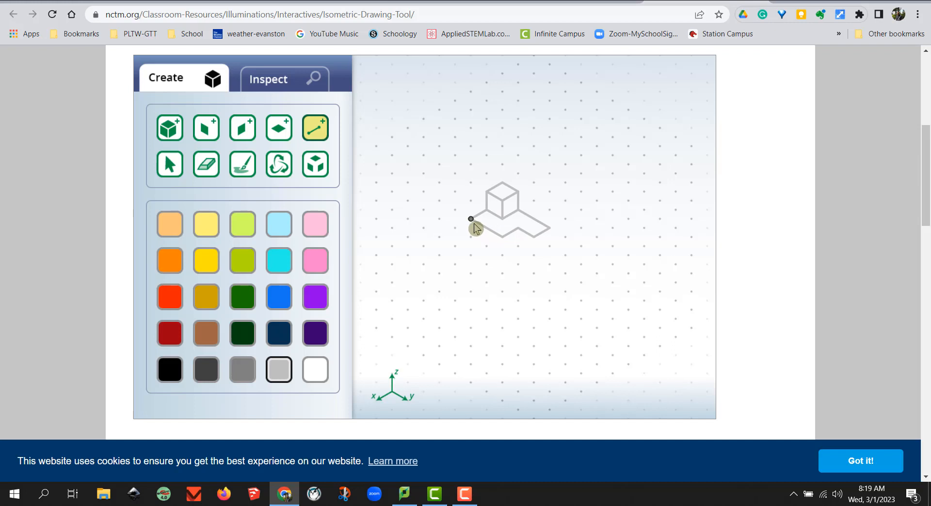
Draw a steep slanted line down from the lower block's leftmost corner, and remove it with the Eraser
left_click_drag(475, 228, 457, 256)
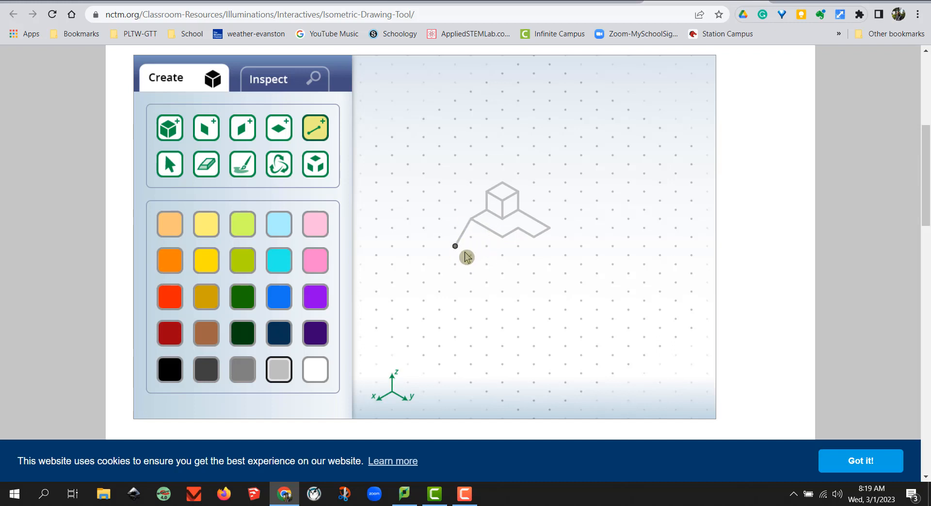
left_click(206, 166)
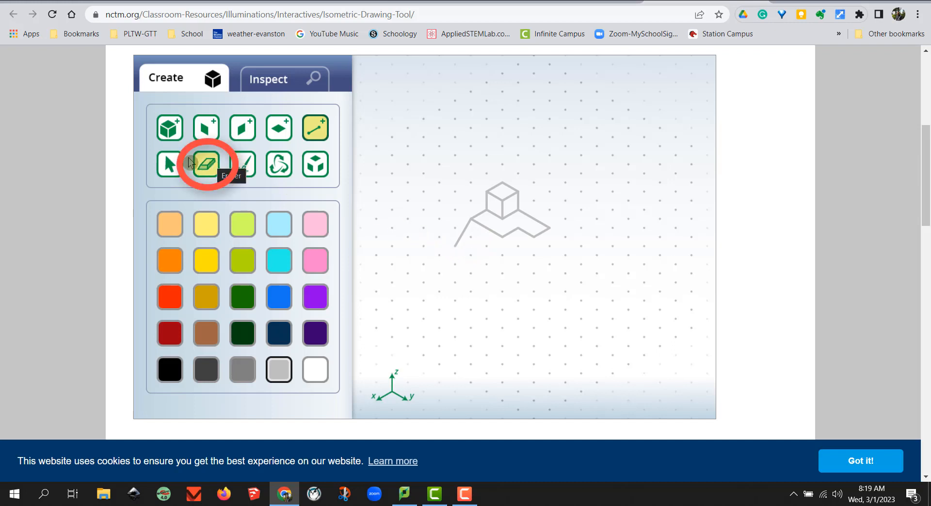
left_click(461, 239)
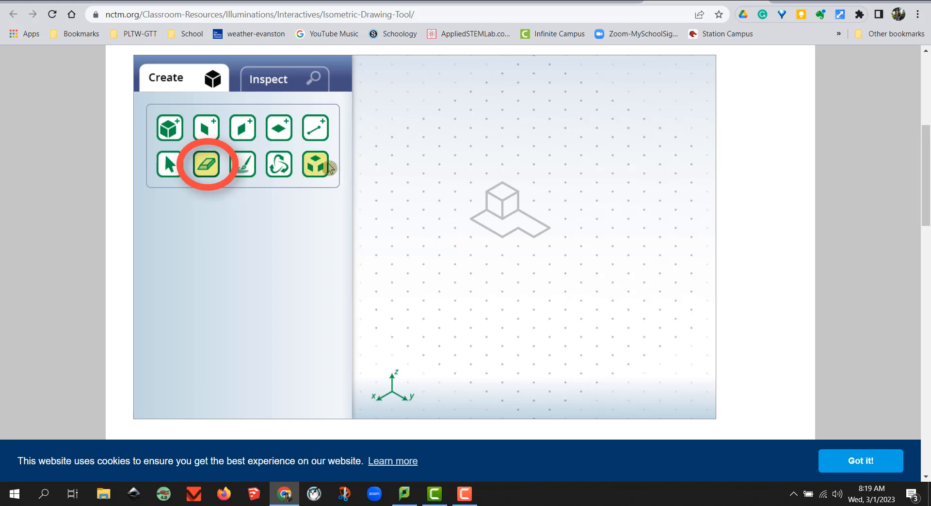
Draw the one-unit vertical edges and the bottom edges of the lower blocks to complete the Figure 4 shape
left_click(319, 137)
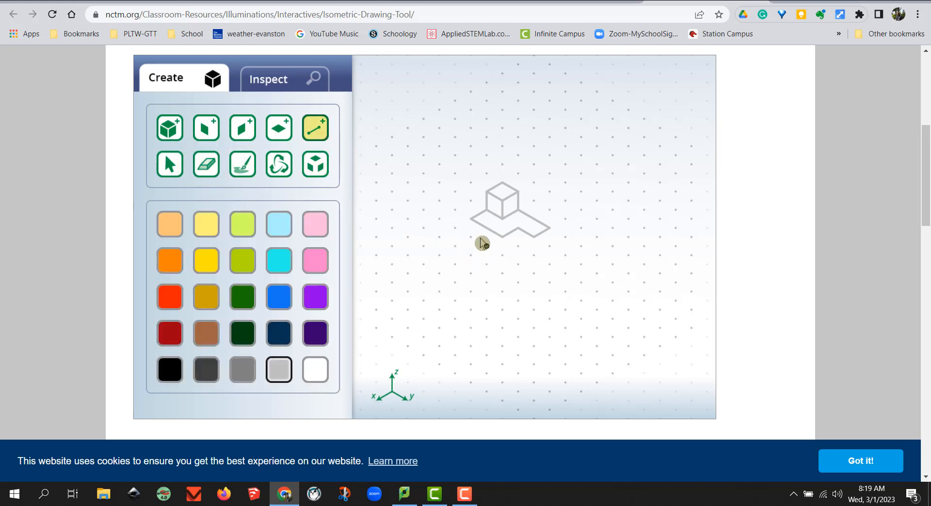
mouse_move(479, 233)
left_mouse_down()
mouse_move(476, 246)
mouse_move(503, 263)
left_mouse_up()
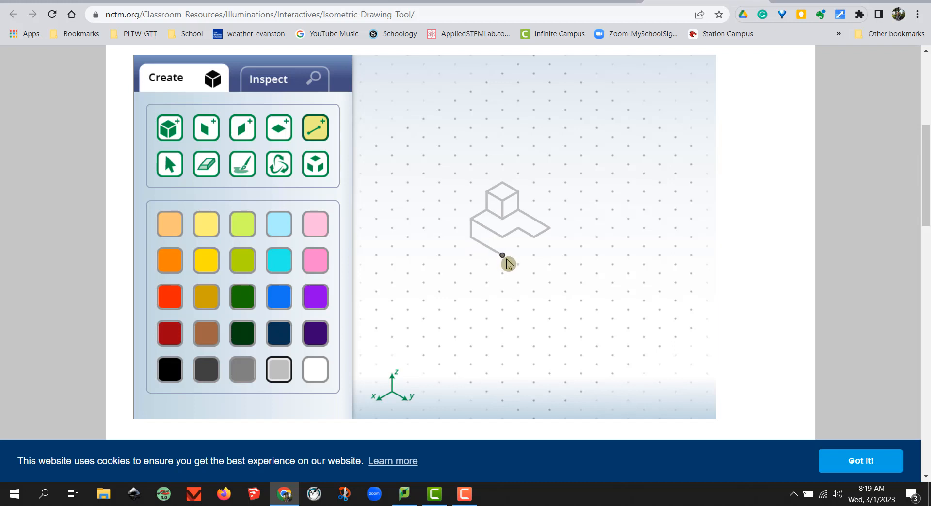
mouse_move(505, 260)
left_mouse_down()
mouse_move(520, 253)
mouse_move(537, 264)
mouse_move(555, 241)
mouse_move(538, 257)
left_mouse_up()
left_click_drag(518, 228, 518, 246)
mouse_move(503, 237)
left_mouse_down()
mouse_move(505, 260)
mouse_move(494, 232)
left_mouse_up()
left_click(485, 228)
left_click(502, 220)
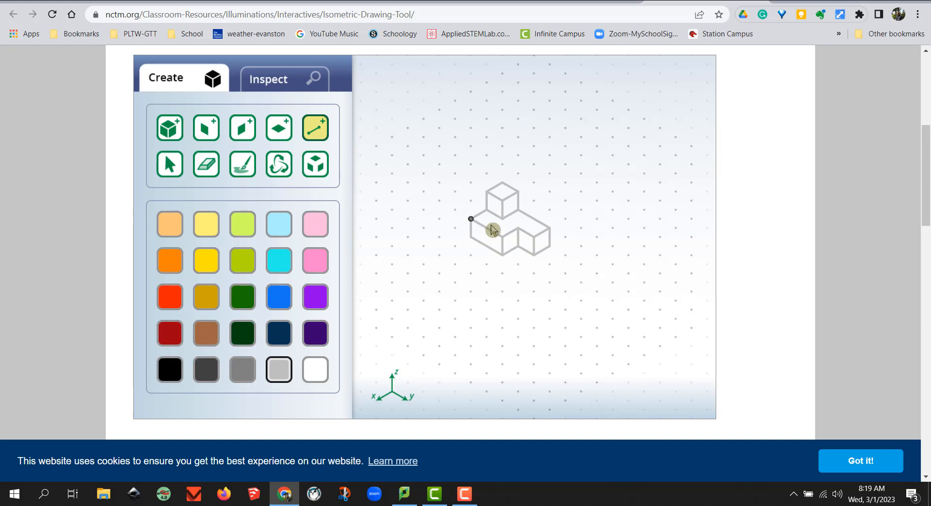
left_click(516, 263)
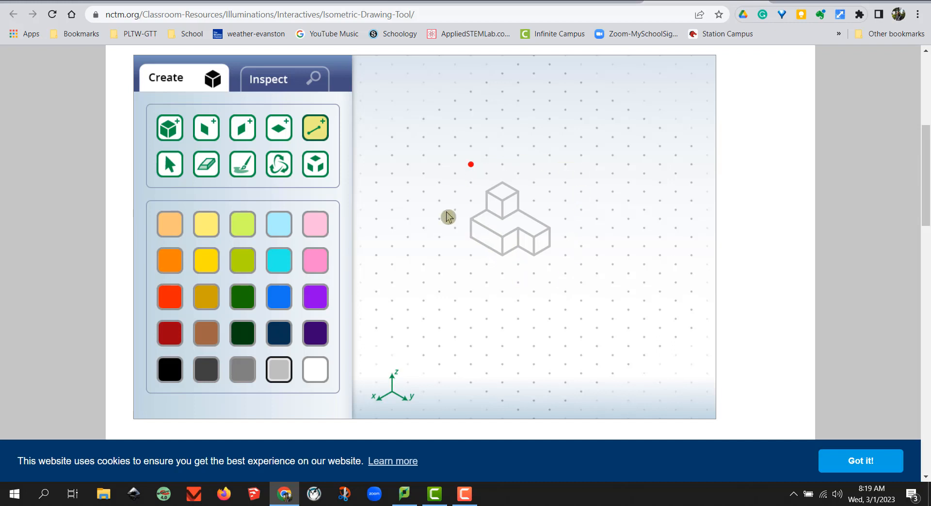
left_click(581, 302)
left_click(576, 309)
left_click(472, 256)
left_click(614, 291)
left_click(542, 300)
Select the entire block drawing and erase it from the grid
left_click(169, 165)
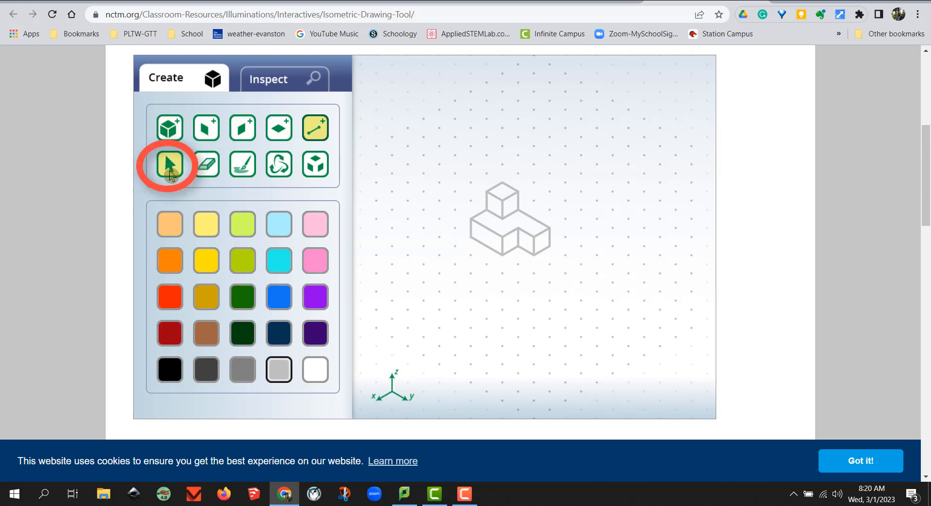
left_click_drag(442, 152, 601, 295)
left_click(209, 167)
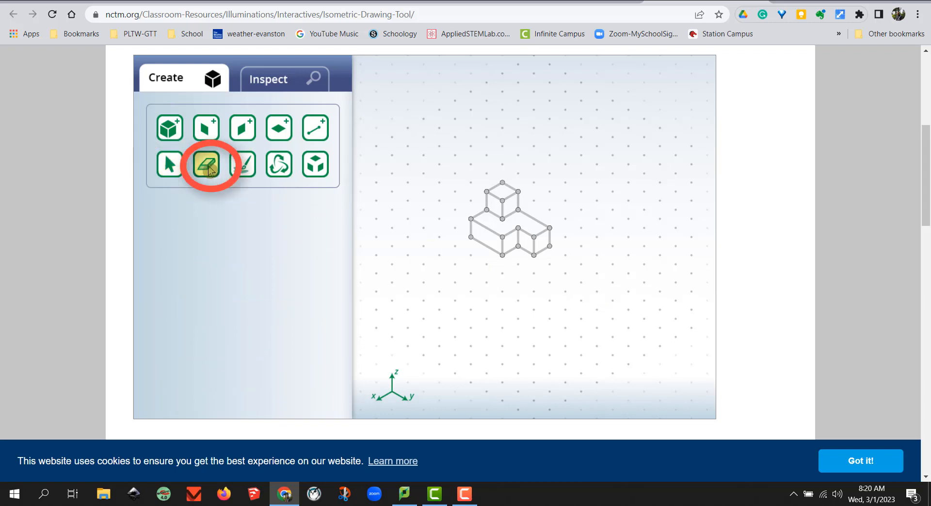
left_click(512, 237)
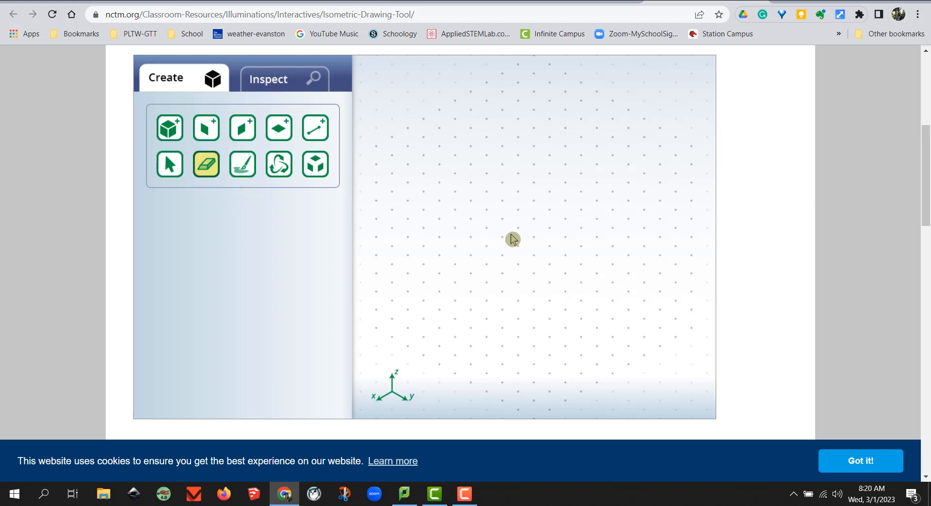
Activate line drawing for a new sketch on the blank isometric grid
left_click(315, 128)
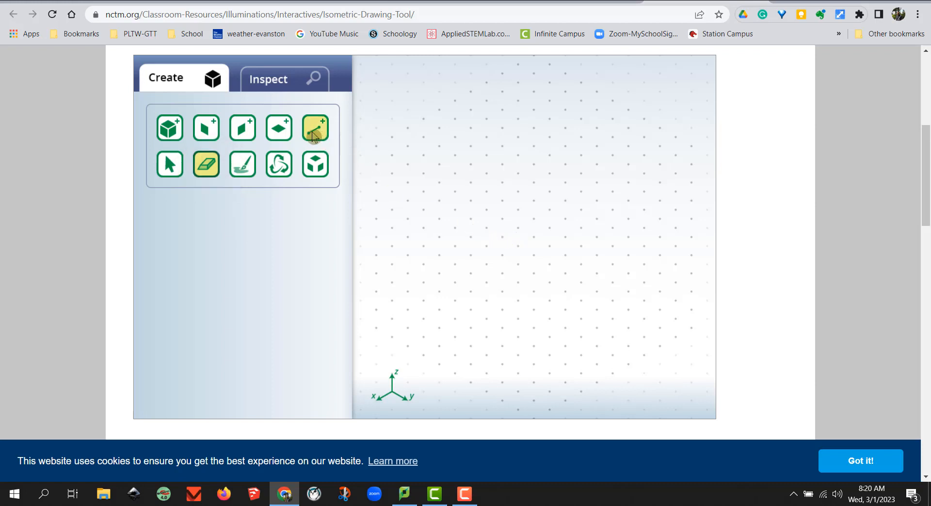